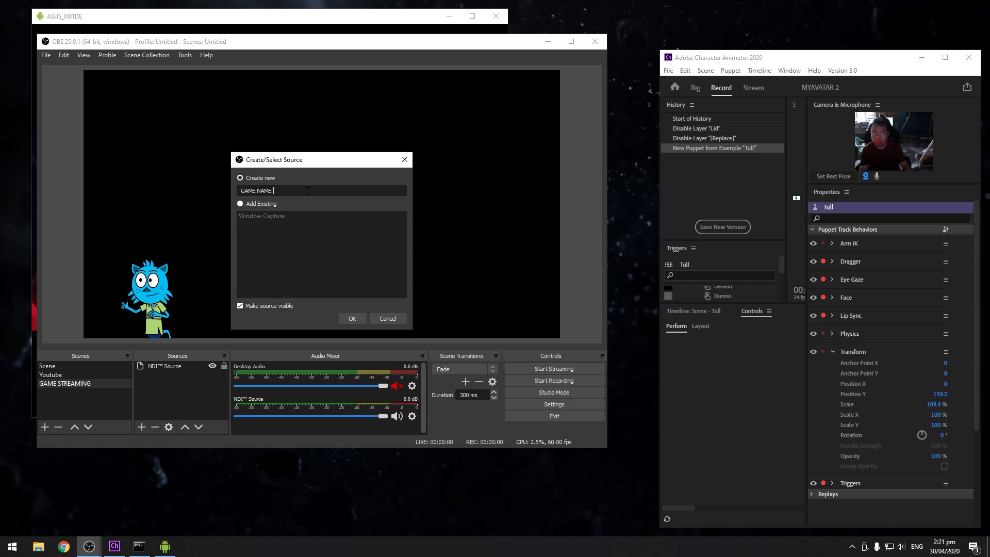
Create the GAME NAME window capture source and set it to capture the [scrcpy.exe]: ASUS_I001DE window.
click(352, 318)
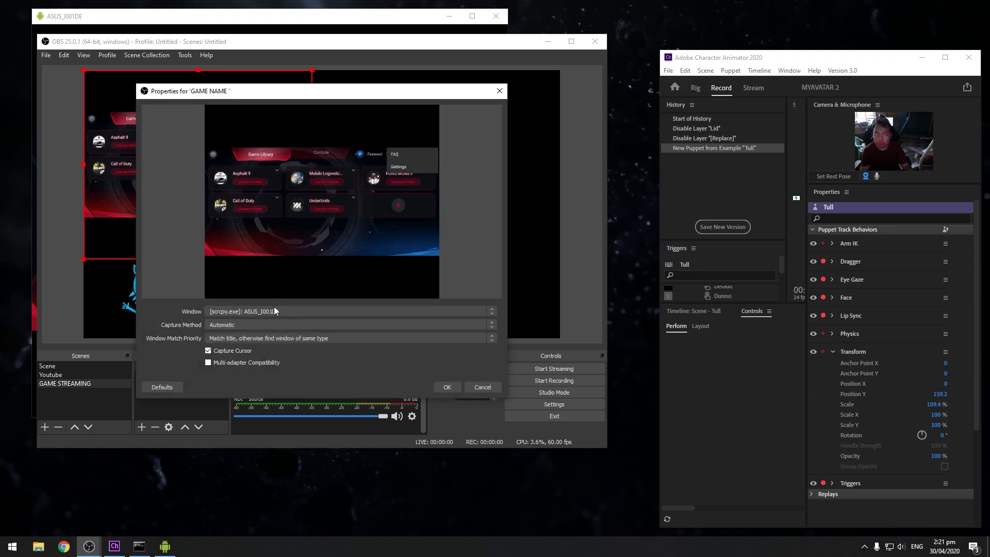
click(270, 311)
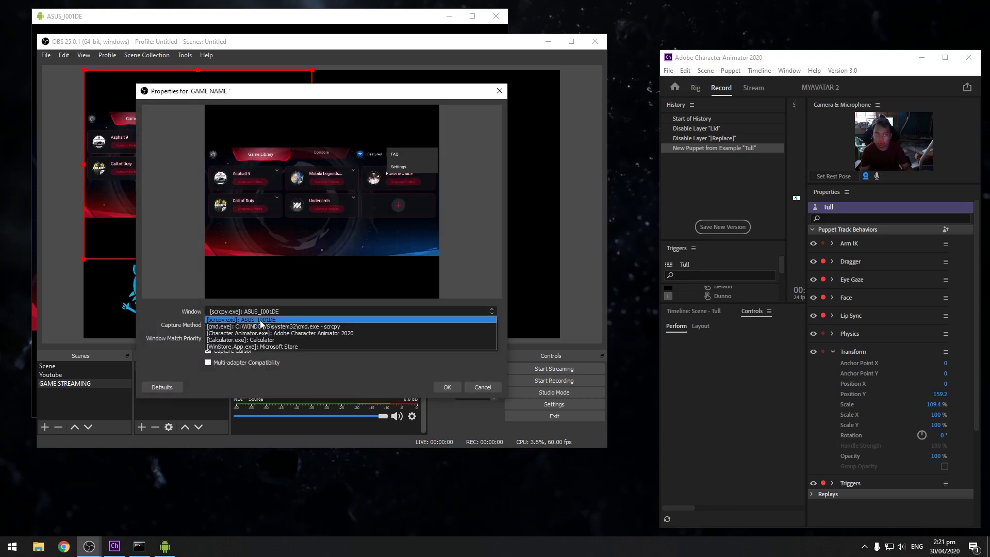
click(260, 320)
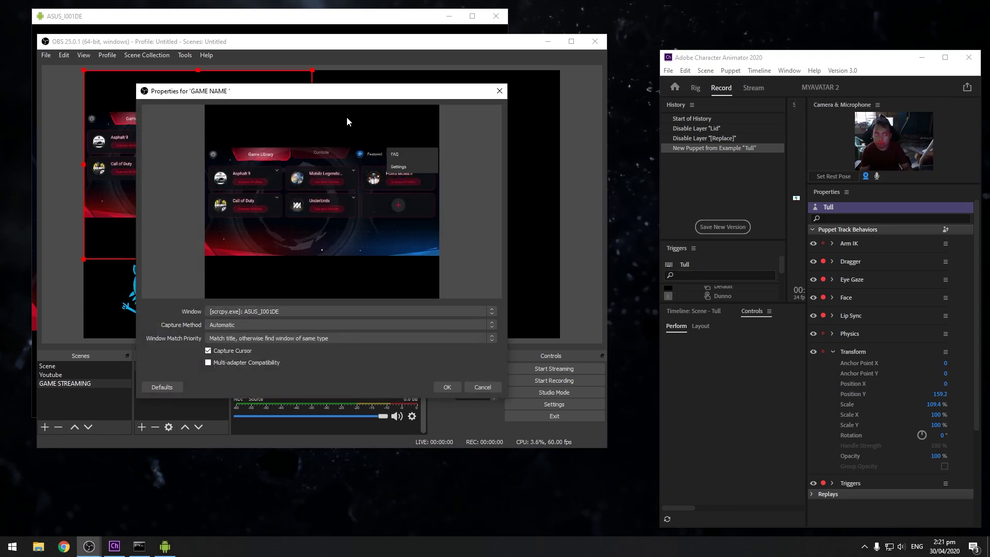
click(448, 387)
Scale and position the game capture to fill the canvas width, and place the NDI Source above it in the source order.
drag(313, 263, 560, 340)
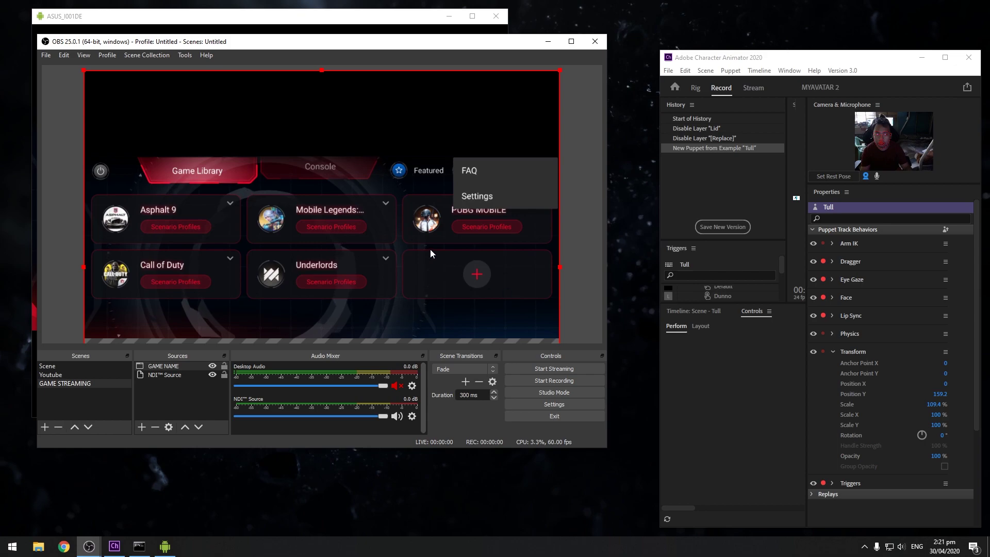
drag(430, 249, 430, 191)
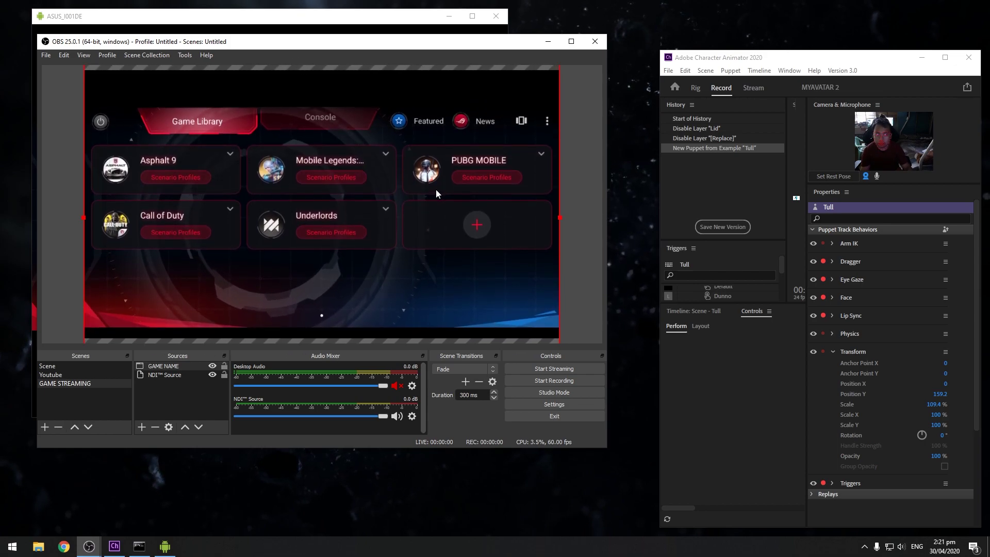
click(162, 376)
drag(166, 376, 168, 364)
click(168, 384)
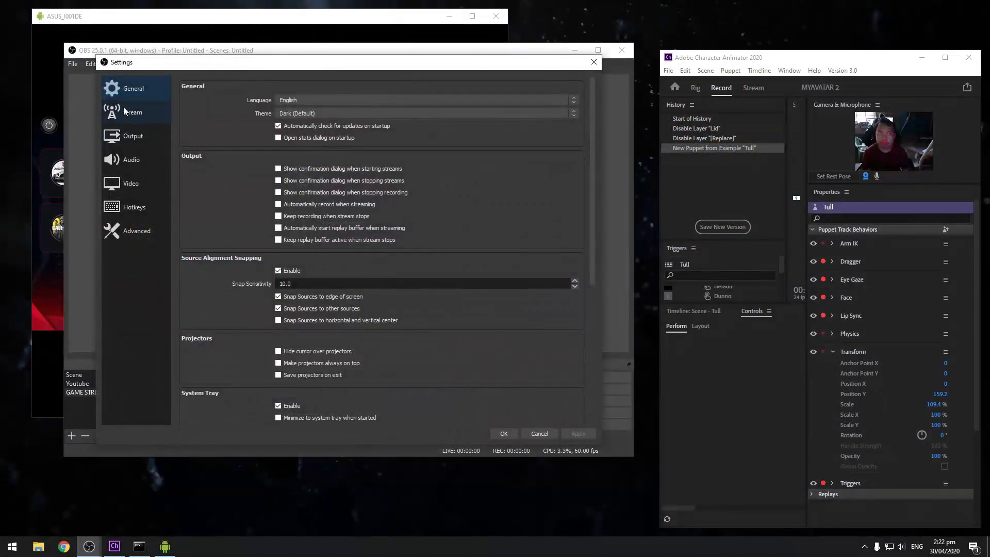
Review the streaming settings, covering the service choices with Facebook Live, the server options and the stream key field.
click(125, 111)
click(318, 90)
click(318, 89)
click(309, 88)
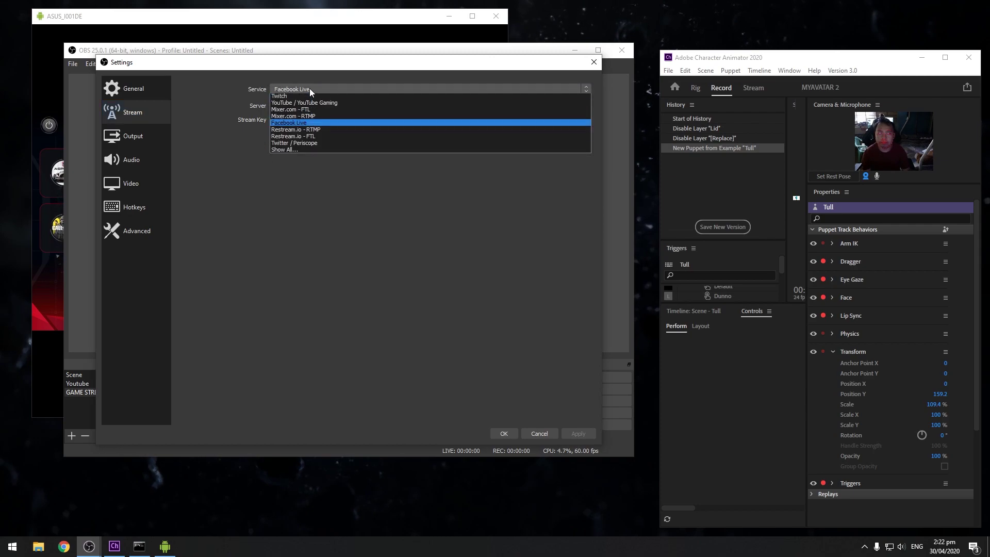
click(307, 231)
click(537, 107)
click(538, 108)
click(514, 119)
click(514, 119)
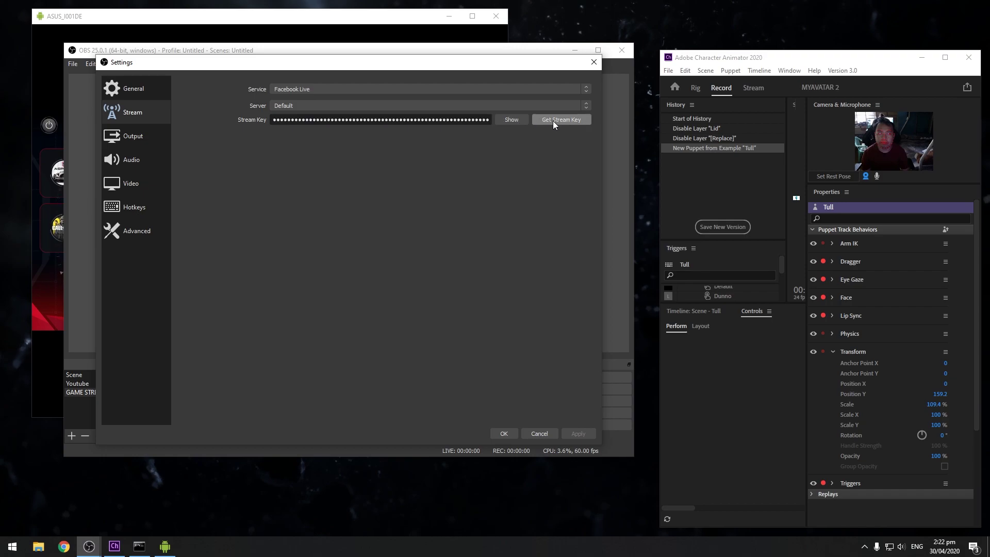
double_click(350, 120)
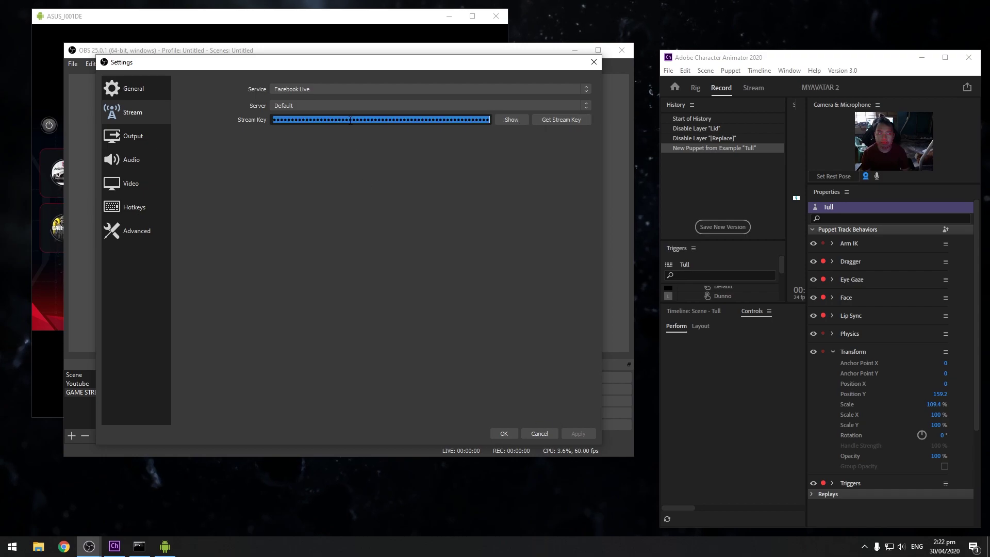
click(504, 433)
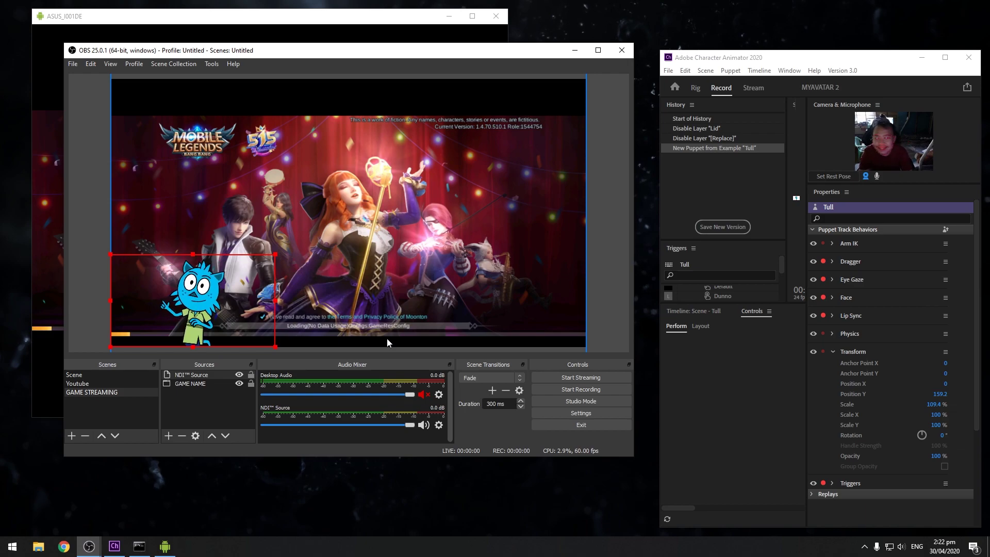
Turn on the microphone input in Character Animator for the Tull puppet and return to the OBS scene preview.
click(877, 177)
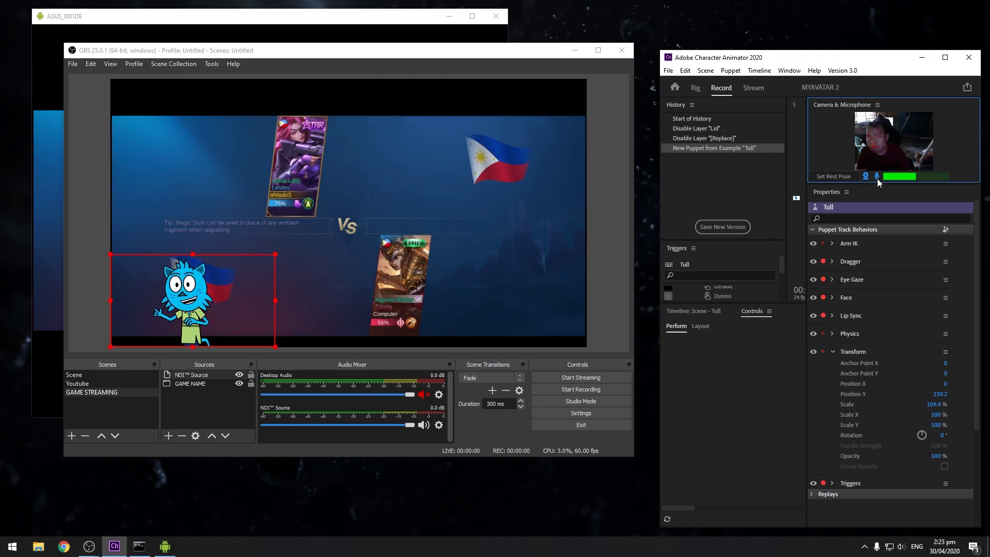
click(509, 277)
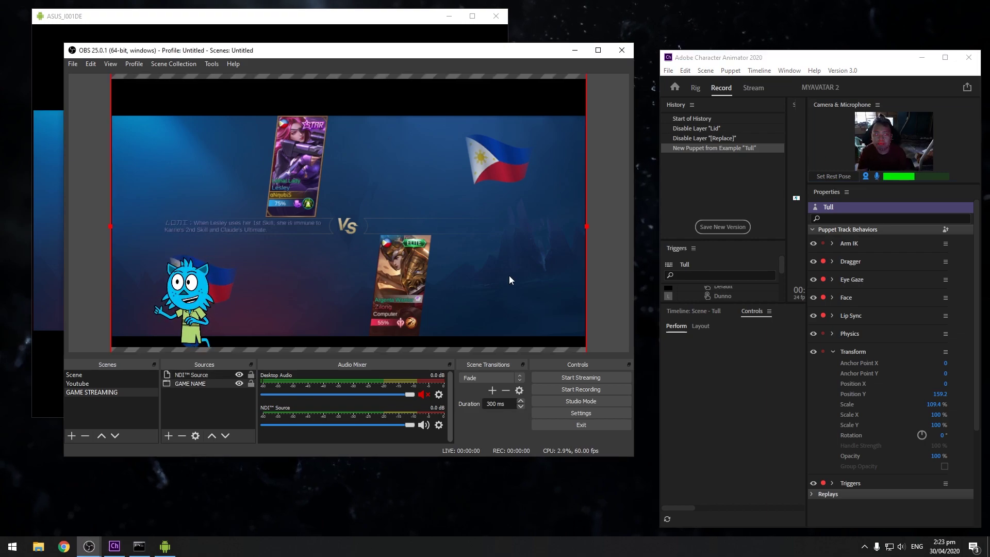
click(607, 152)
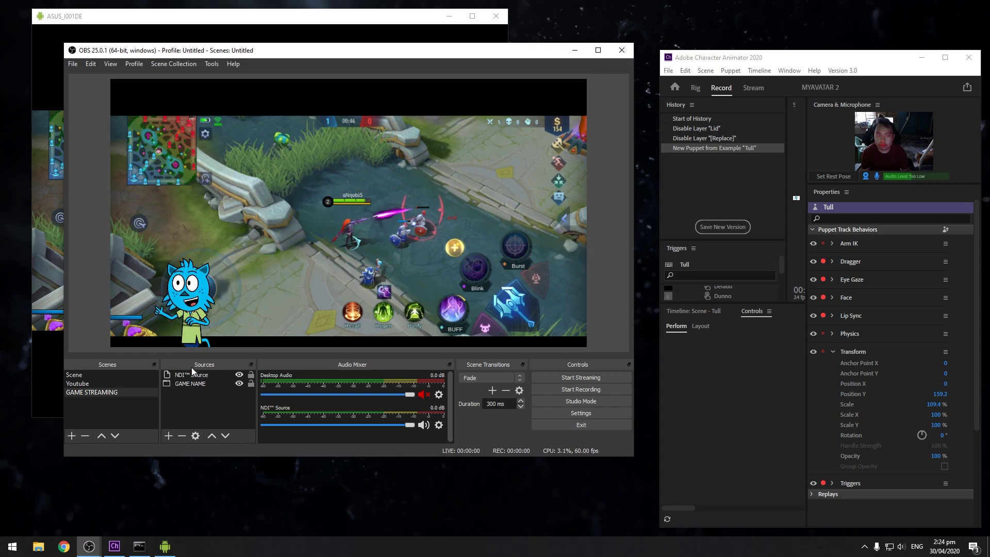
click(187, 306)
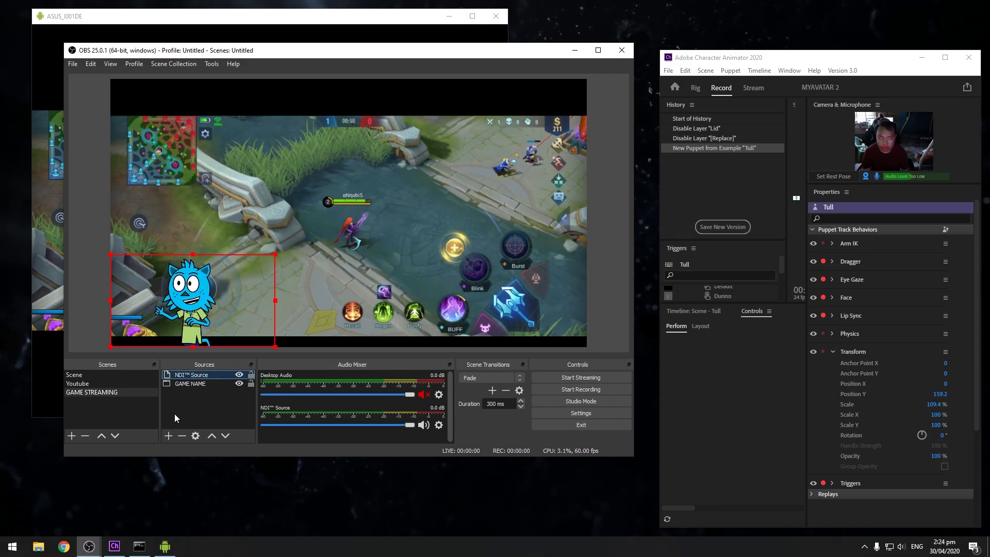
click(210, 404)
Switch to Character Animator, maximize it, and open the MYAVATAR 2 project file from the MYAVATAR 2 folder.
click(114, 547)
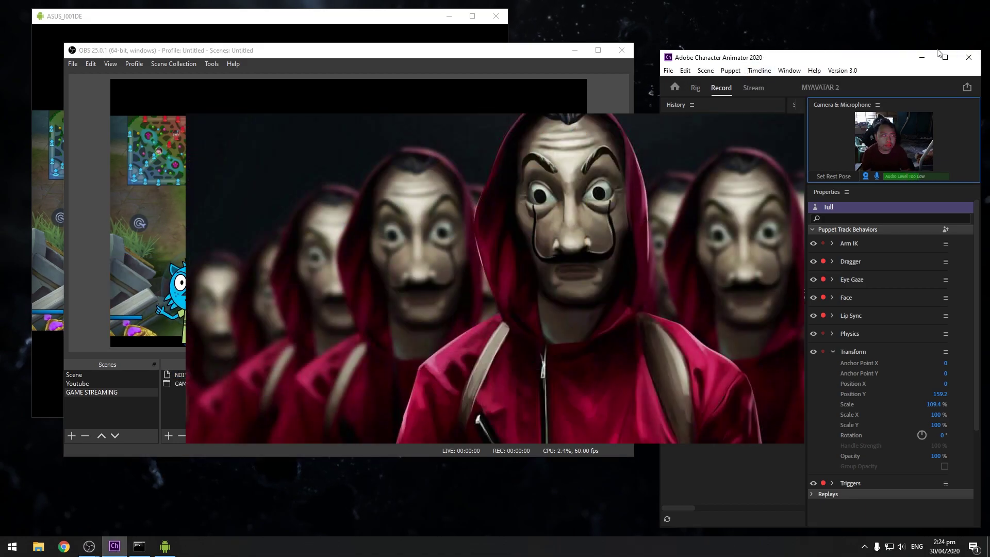
click(946, 58)
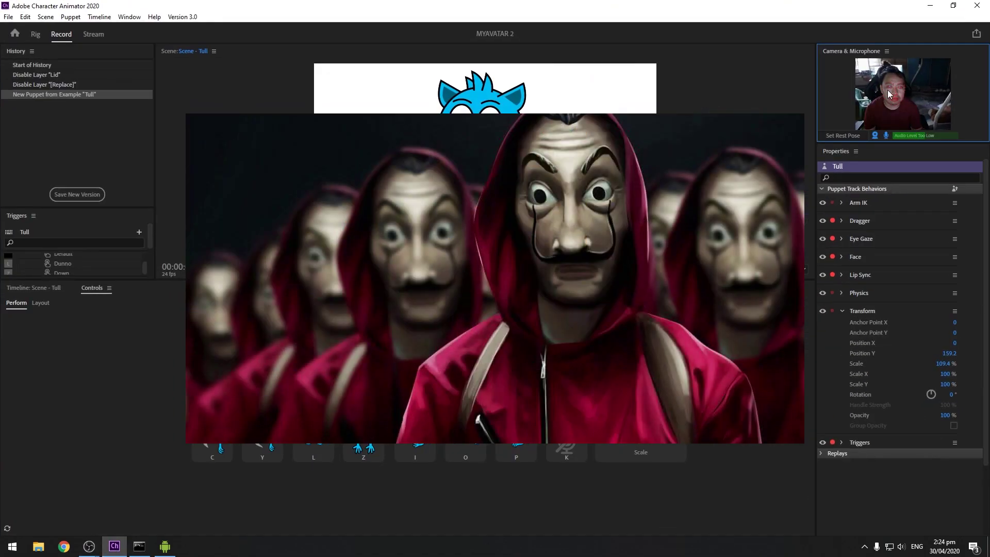
click(8, 17)
click(42, 39)
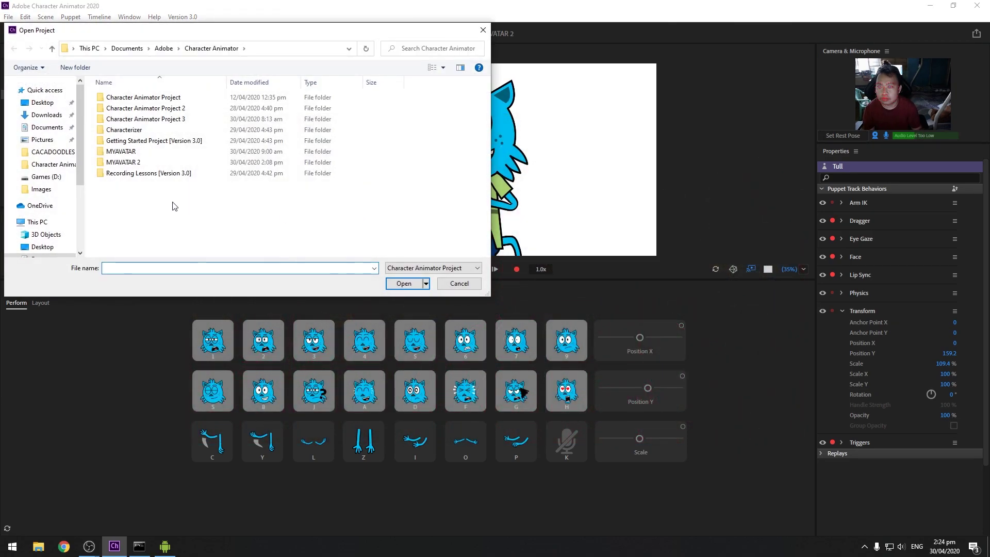
double_click(129, 163)
click(132, 119)
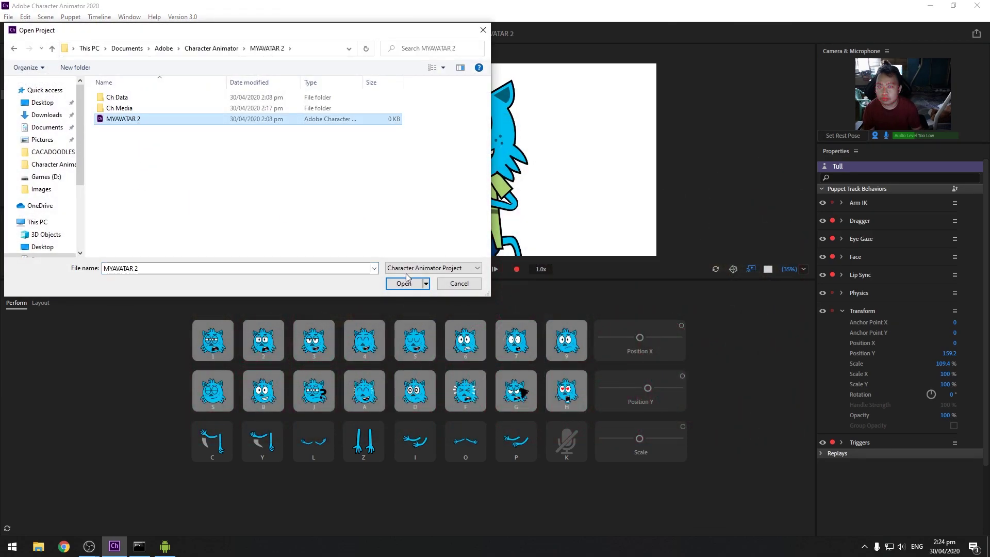
click(404, 283)
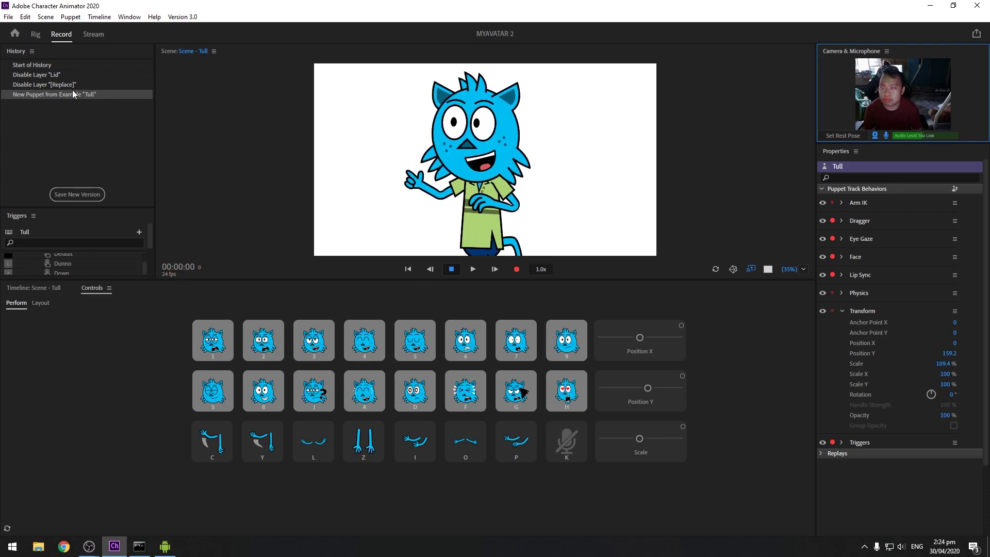
In the Rig workspace, delete the Tull puppet and the Scene - Tull scene from the project.
click(35, 35)
click(56, 35)
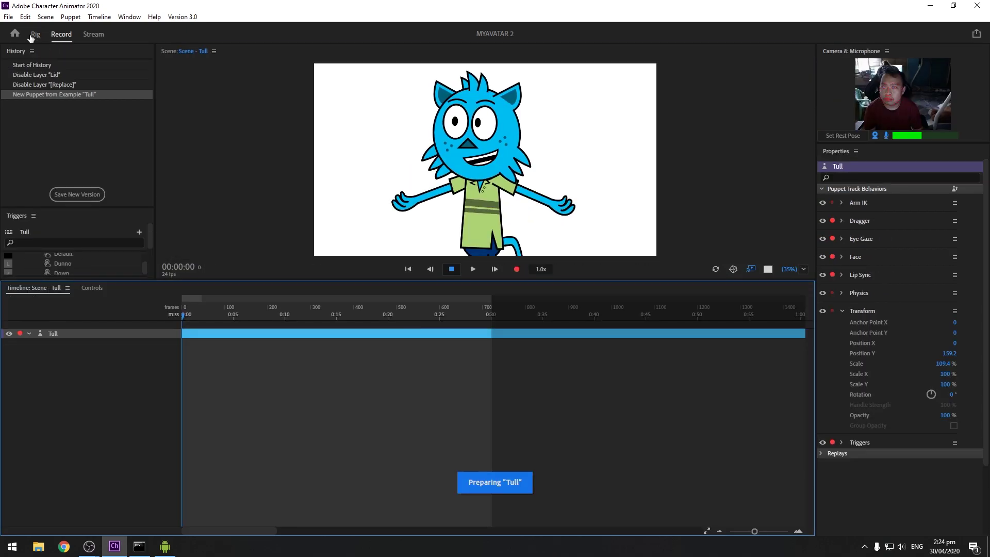
click(34, 35)
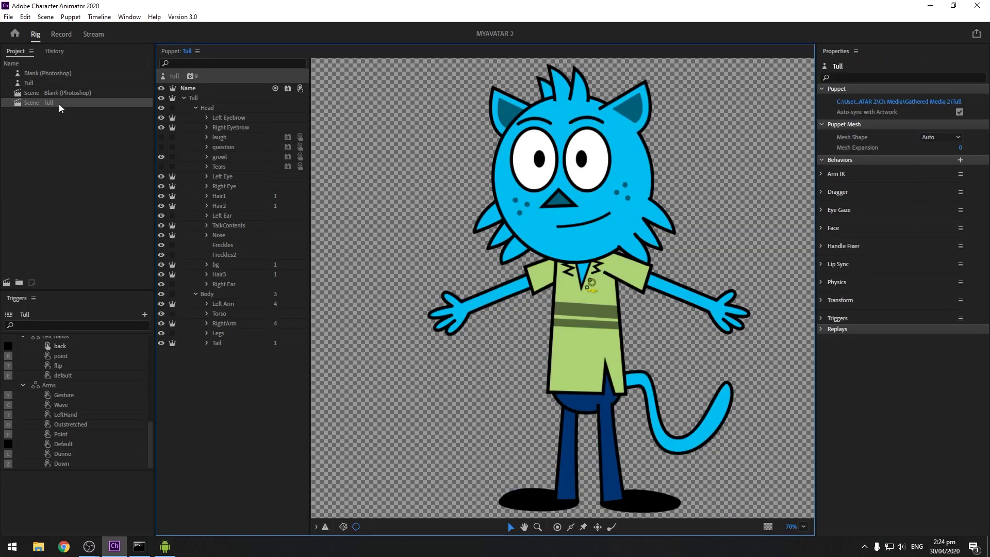
click(50, 83)
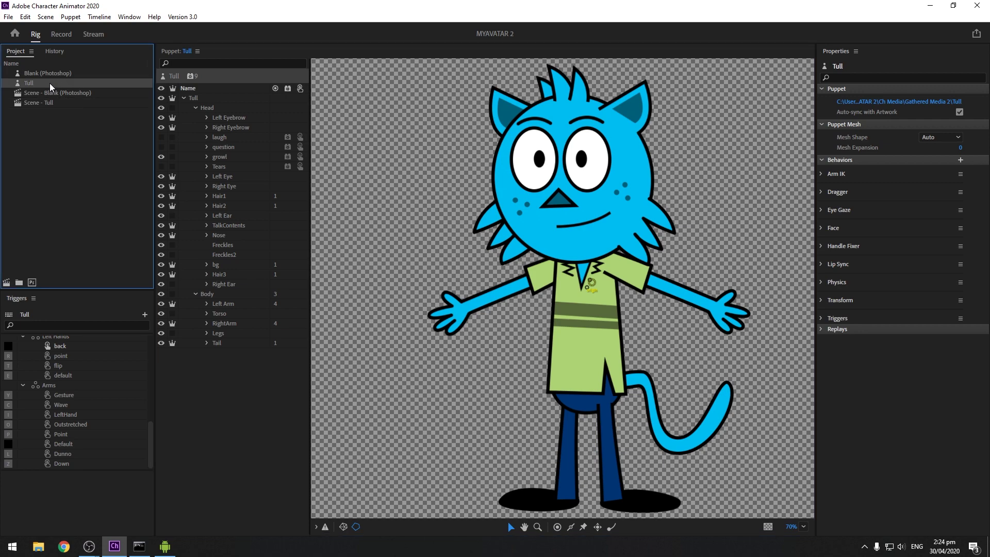
key(Delete)
click(56, 94)
key(Delete)
Return to the Record workspace with the Blank (Photoshop) scene and restore the window to its smaller size beside OBS.
click(62, 34)
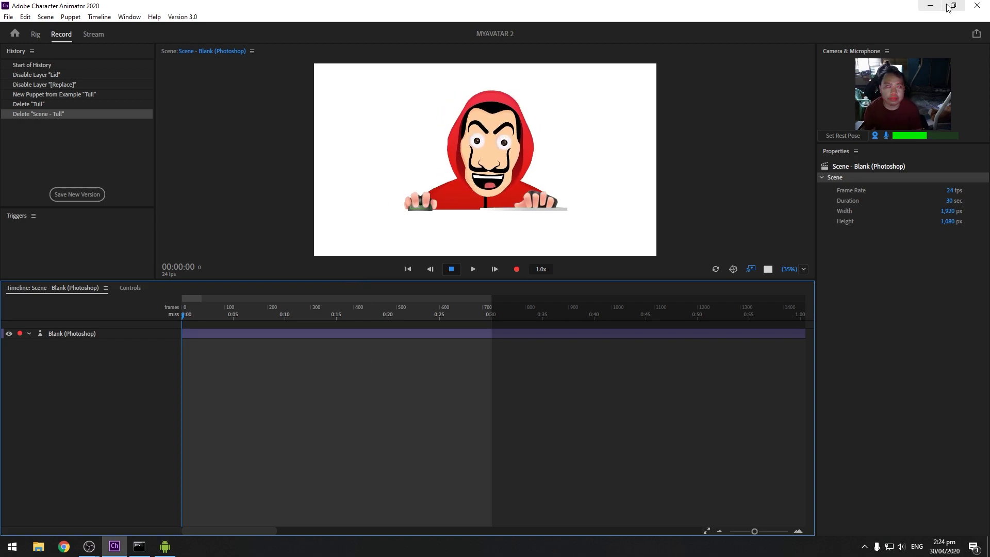
click(953, 6)
drag(908, 57, 906, 41)
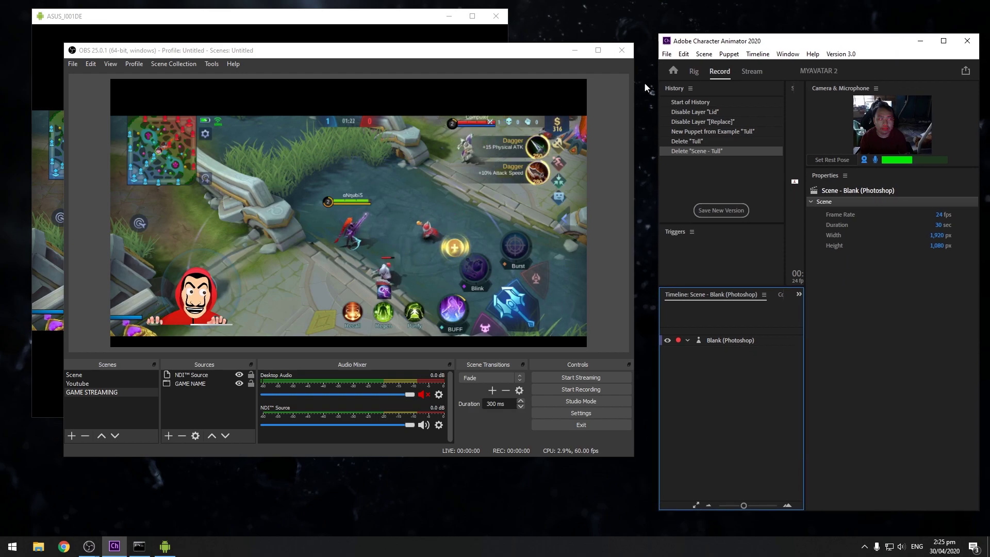
In OBS, enlarge the NDI avatar source and position the hooded character at the lower-left corner of the game canvas.
click(205, 338)
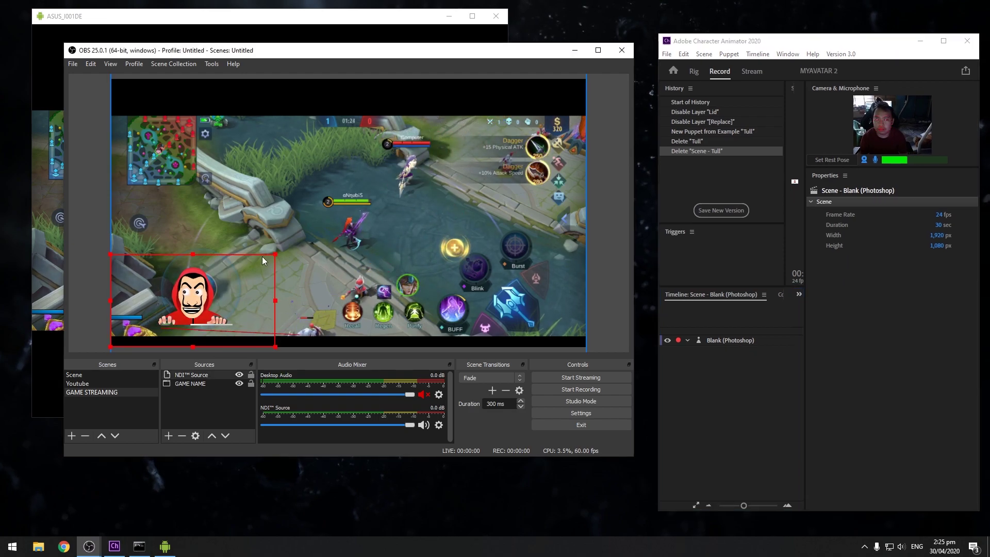
drag(277, 255, 412, 168)
drag(330, 242, 259, 289)
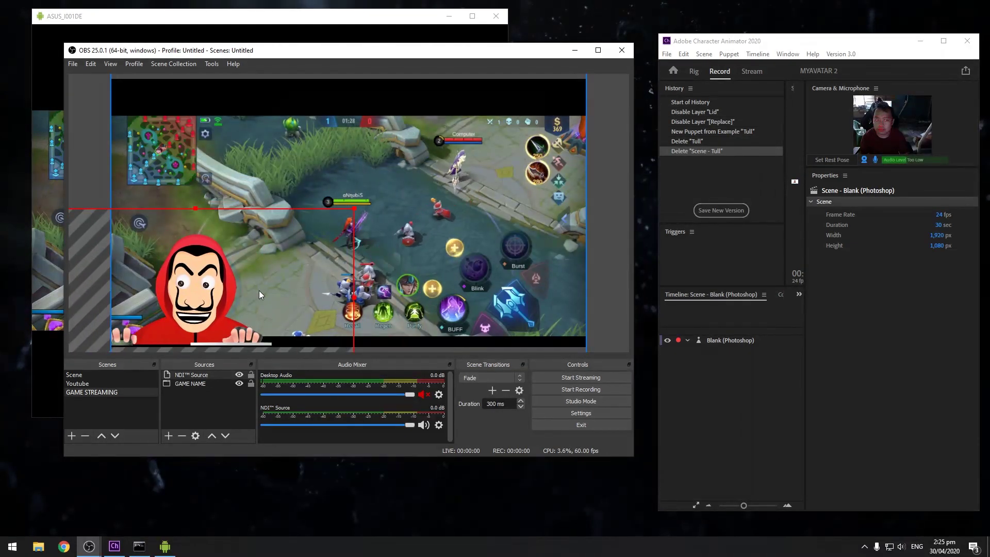
drag(221, 314, 367, 208)
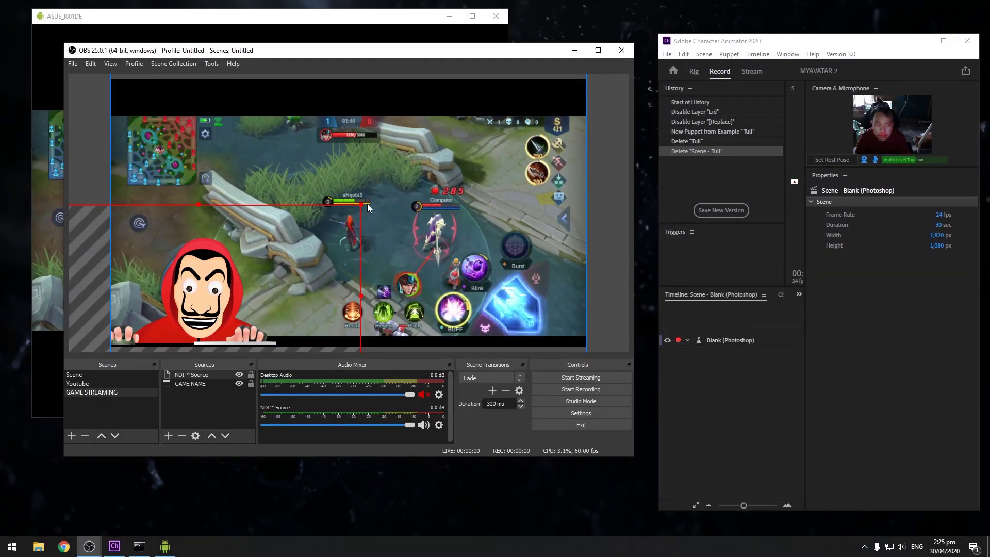
click(465, 228)
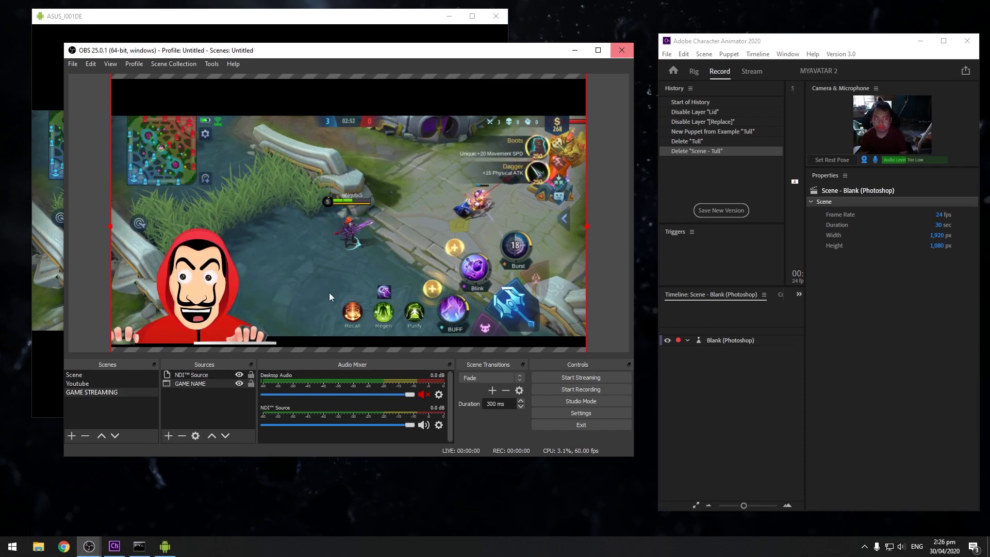
Close the phone mirroring window, the OBS window, the scrcpy command prompt and Character Animator.
click(165, 546)
click(496, 16)
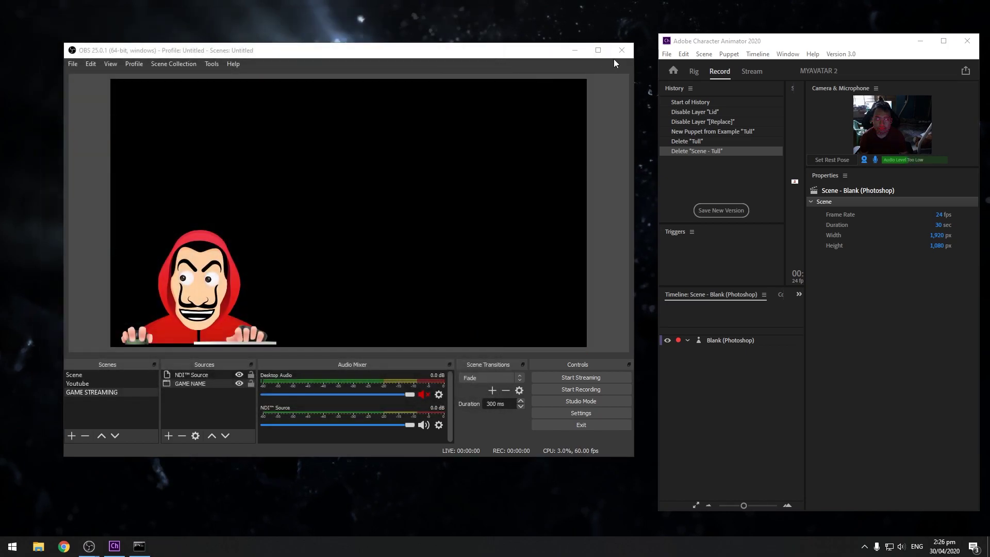
click(624, 51)
click(562, 75)
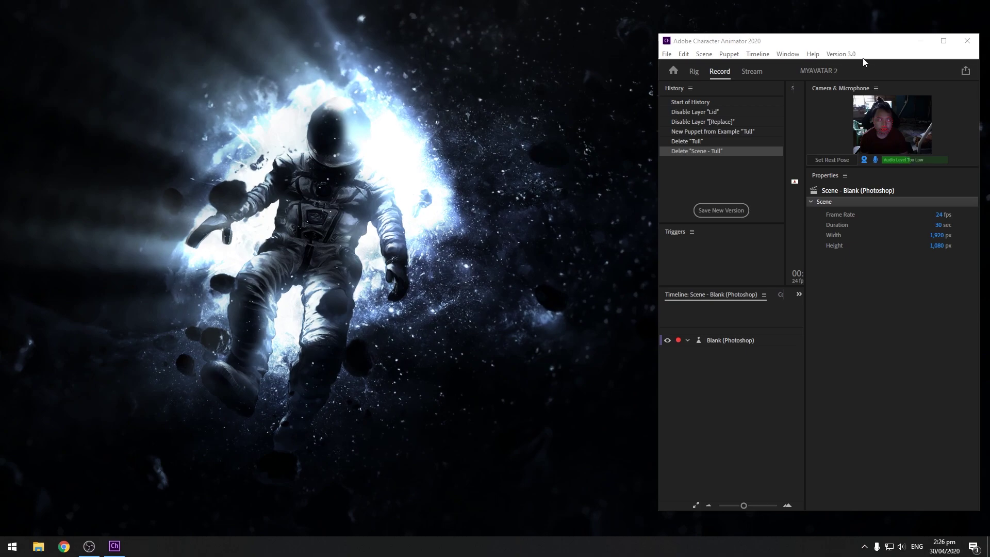
click(947, 41)
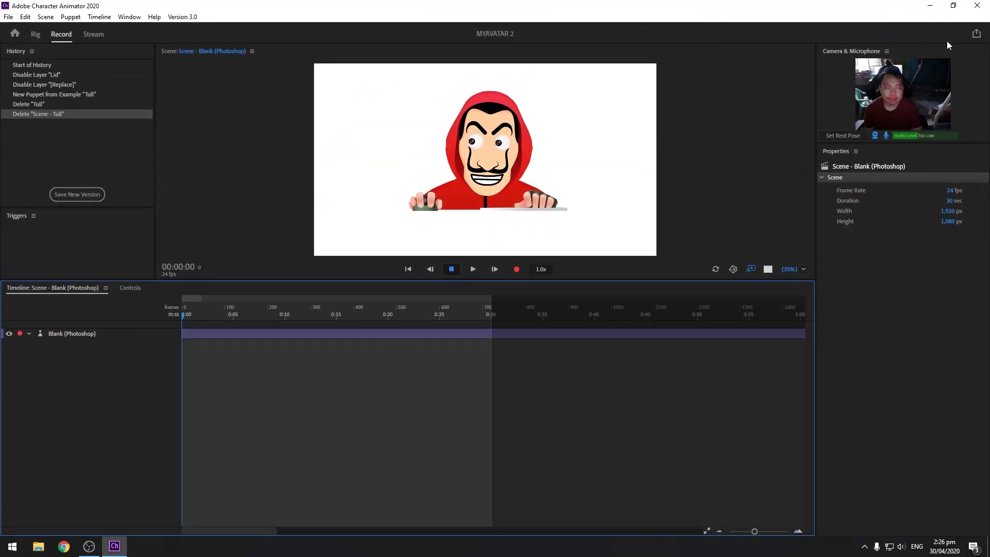
click(977, 6)
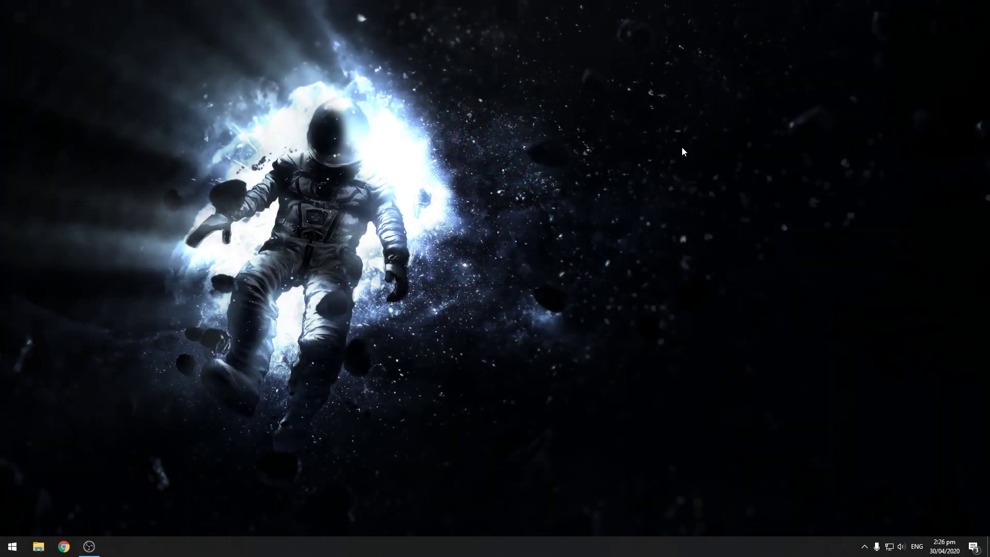
Switch to Chrome, search Google for Clownfish Voice Changer and open its website.
click(64, 546)
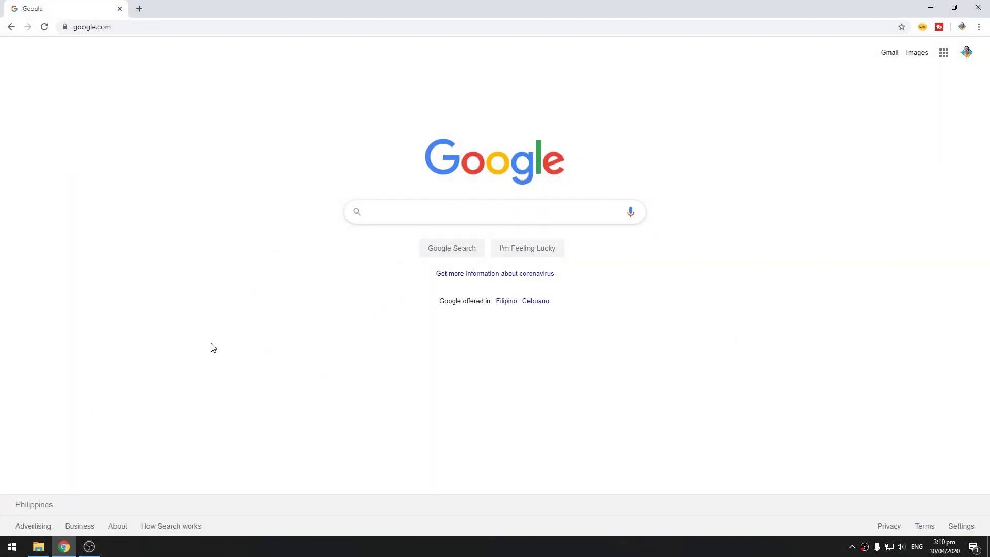
click(430, 213)
click(364, 183)
click(383, 214)
text(clowns)
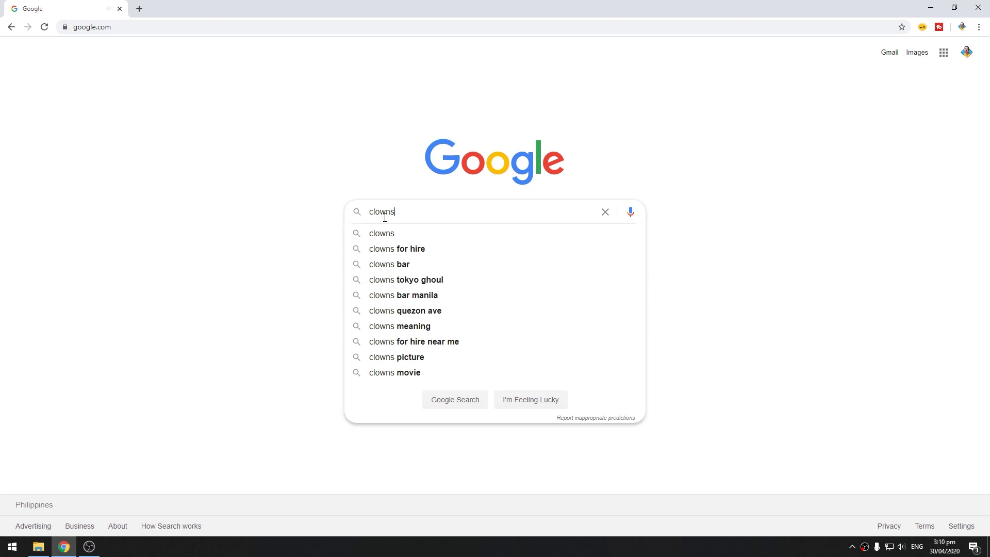
key(Down)
key(Down)
key(Return)
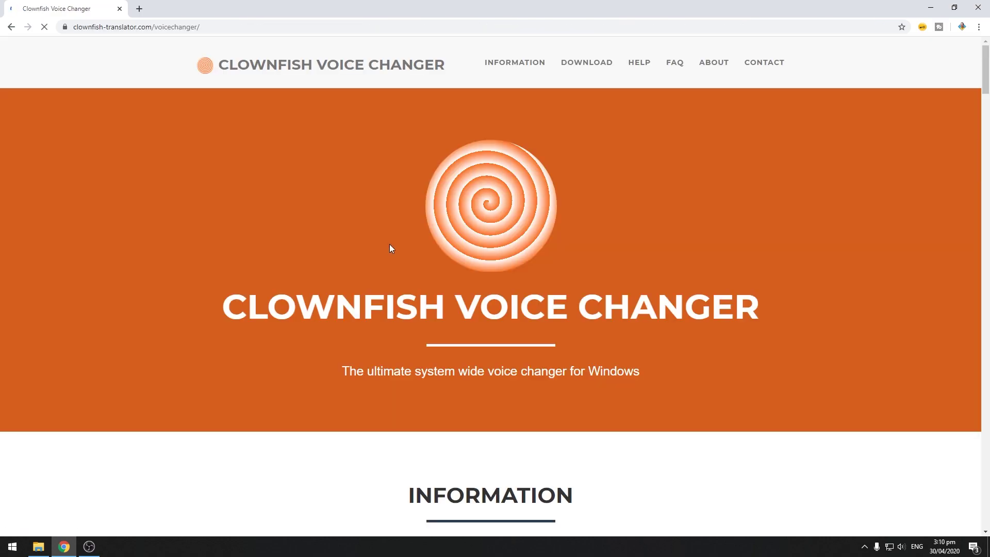
Download the 64bit (64bit VST) build of Clownfish Voice Changer from the site's download section.
scroll(483, 257, down, 7)
scroll(469, 261, up, 7)
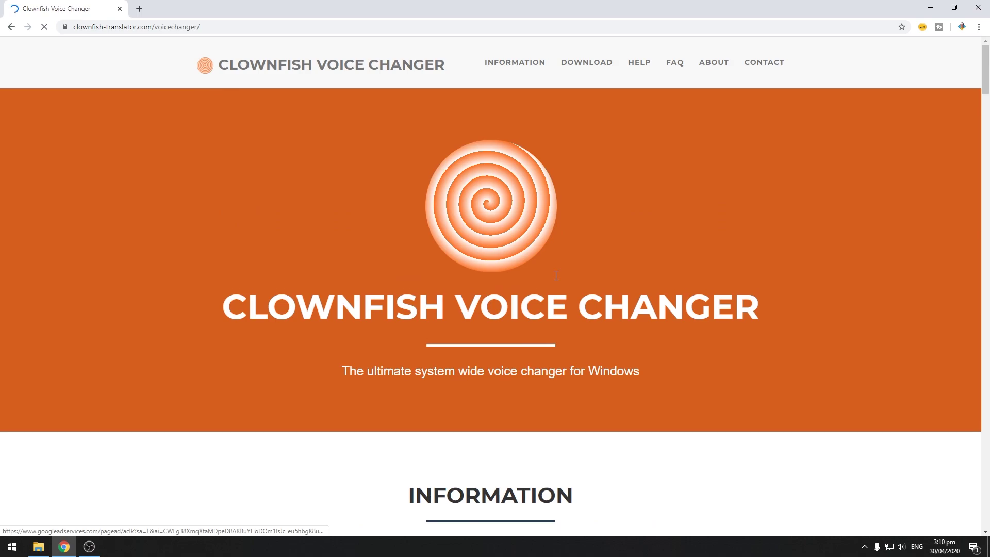
scroll(457, 265, down, 6)
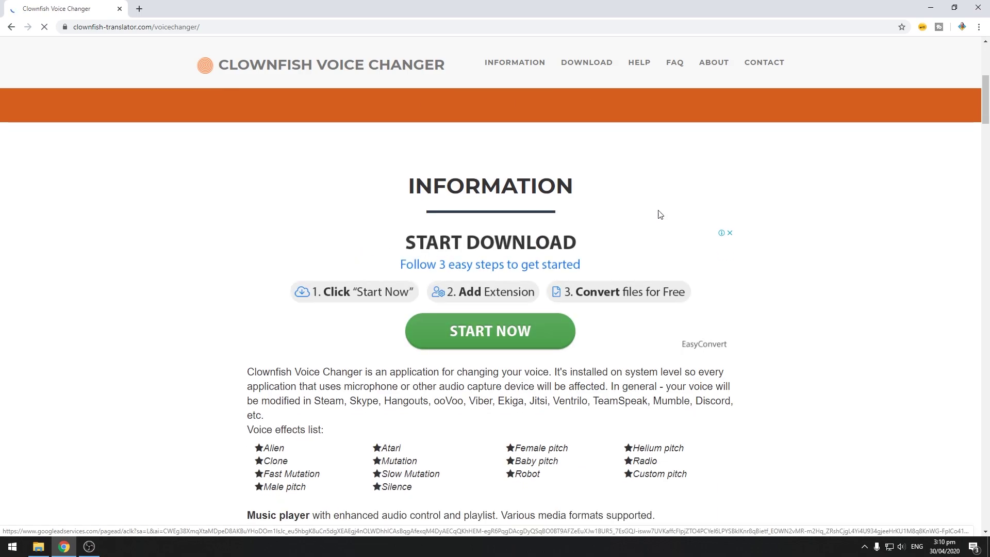
scroll(538, 356, down, 8)
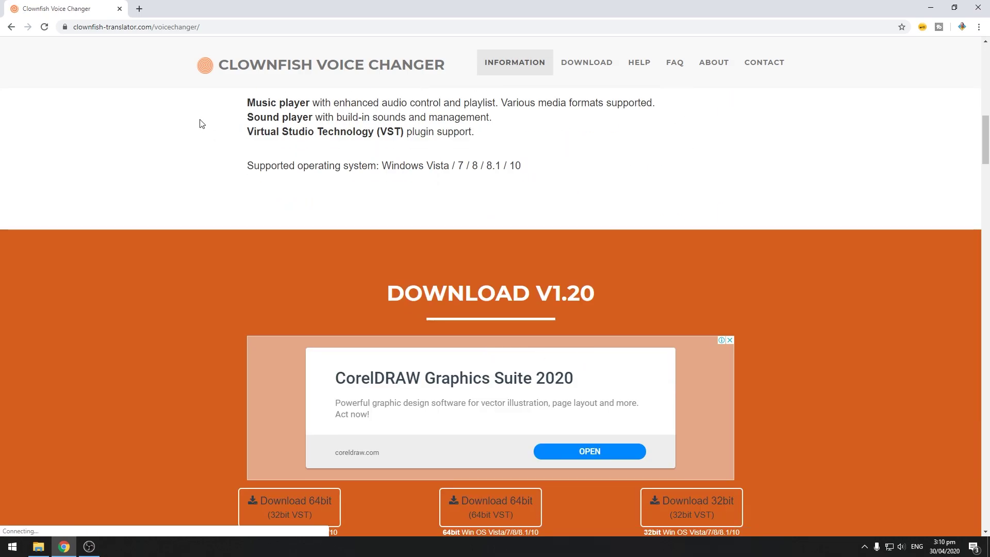
scroll(376, 189, up, 4)
scroll(531, 162, down, 5)
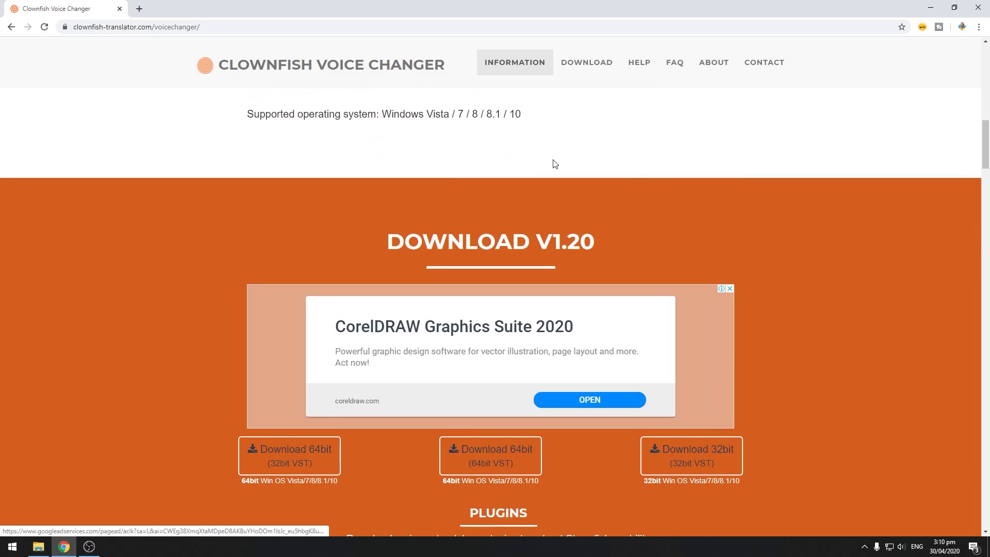
scroll(531, 162, down, 3)
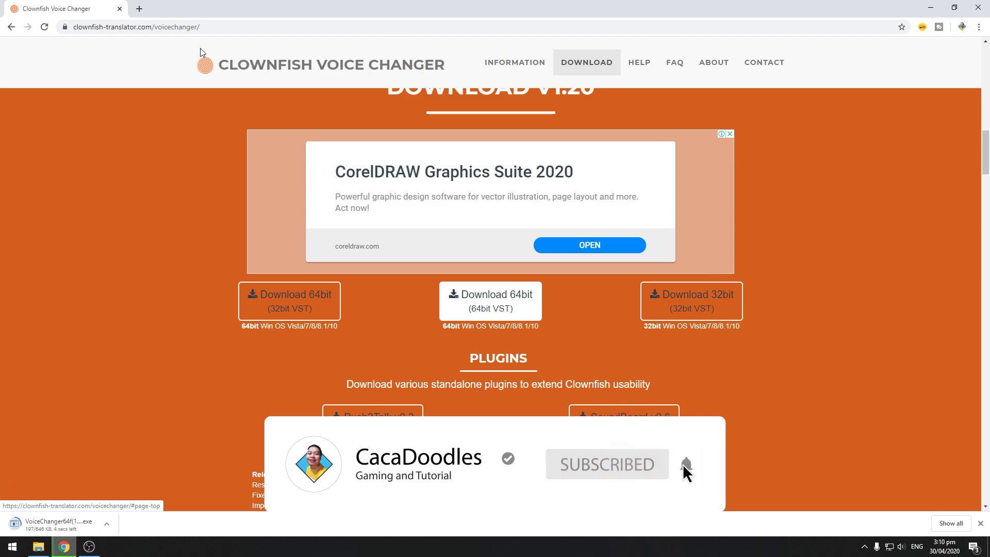
click(220, 27)
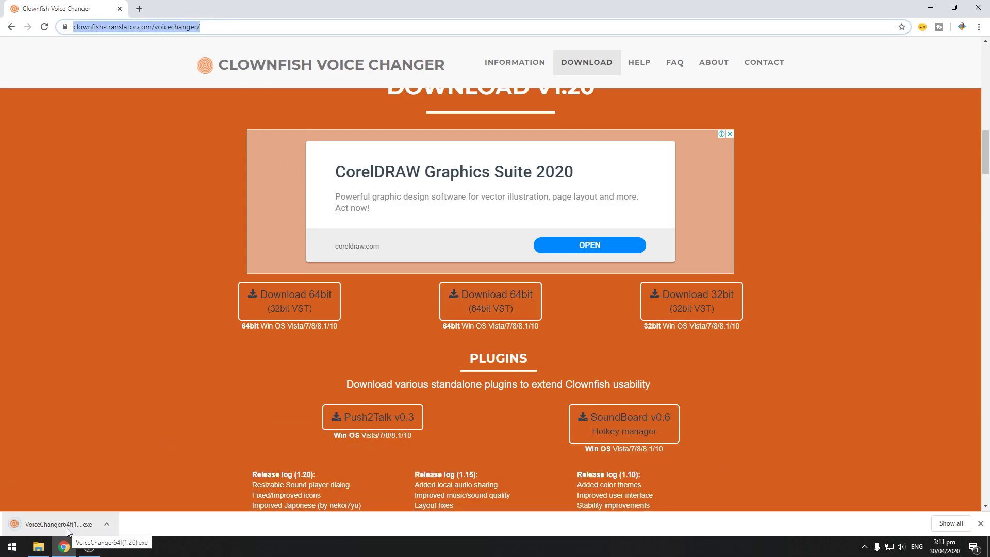
click(111, 425)
Run the downloaded VoiceChanger64f(1.20).exe installer and complete setup in the default destination folder.
click(52, 524)
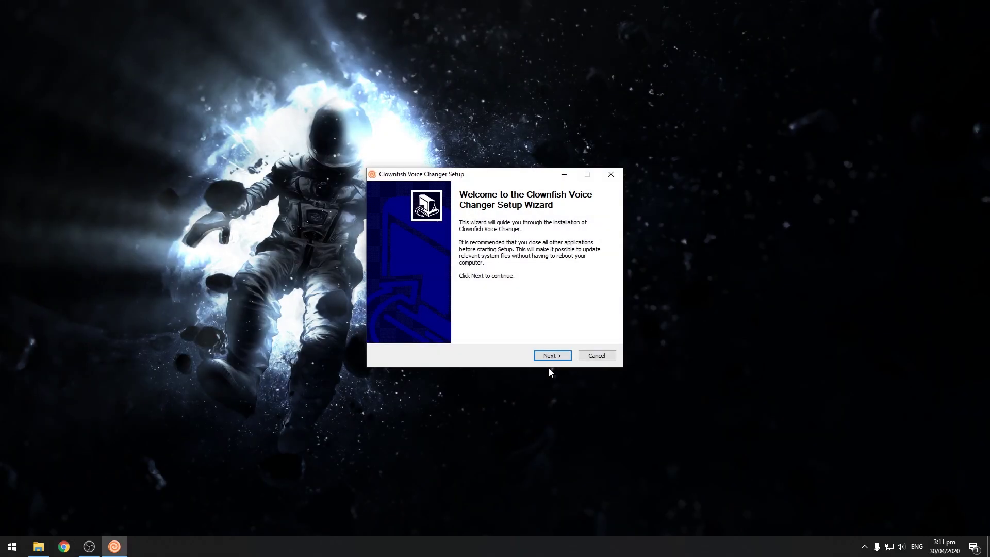
click(552, 356)
click(552, 356)
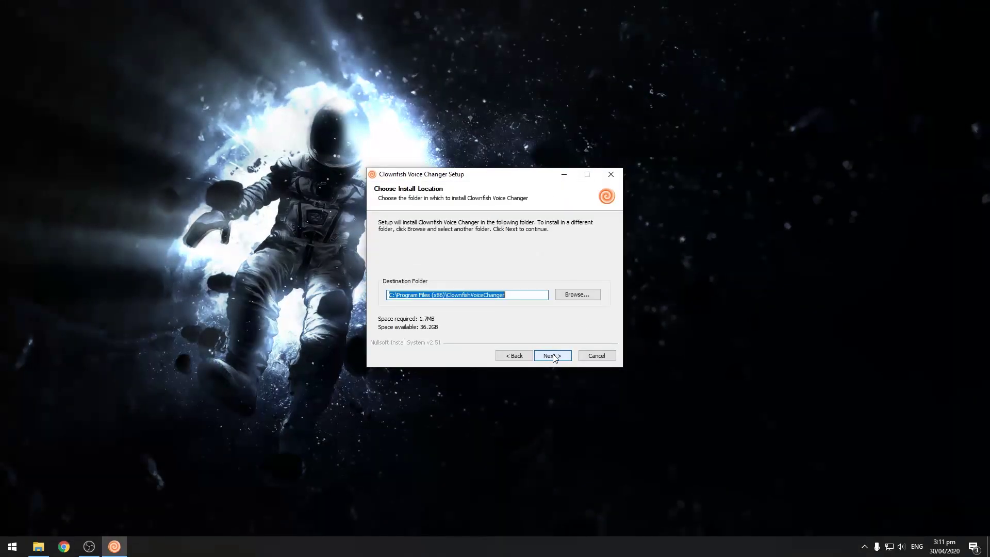
click(552, 356)
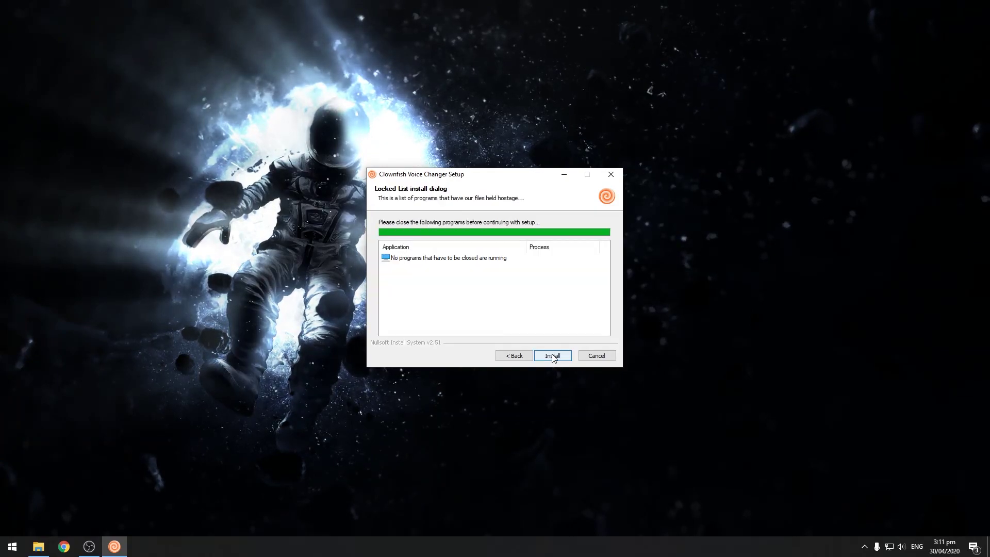
click(552, 356)
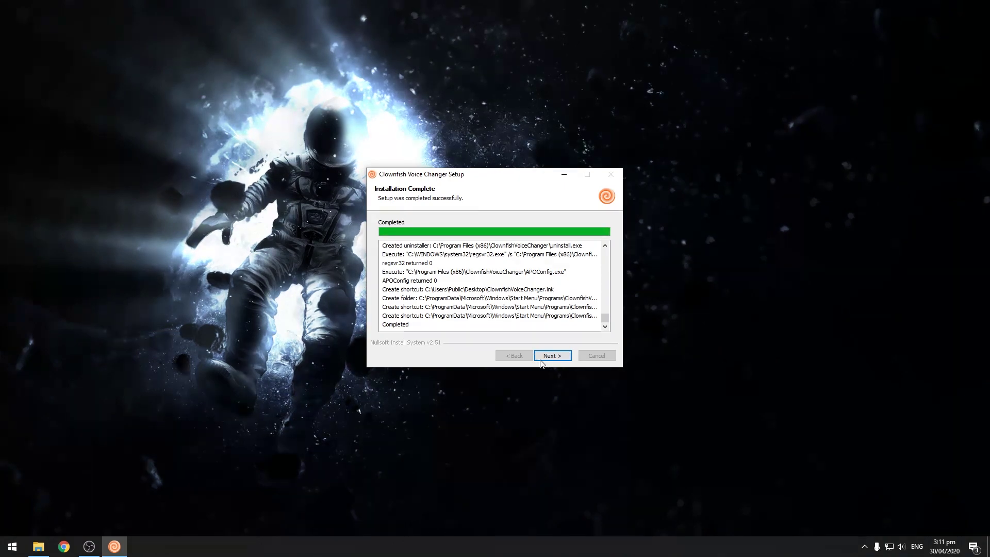
click(547, 355)
click(547, 355)
Start Clownfish Voice Changer and open its Set Voice Changer window.
click(864, 547)
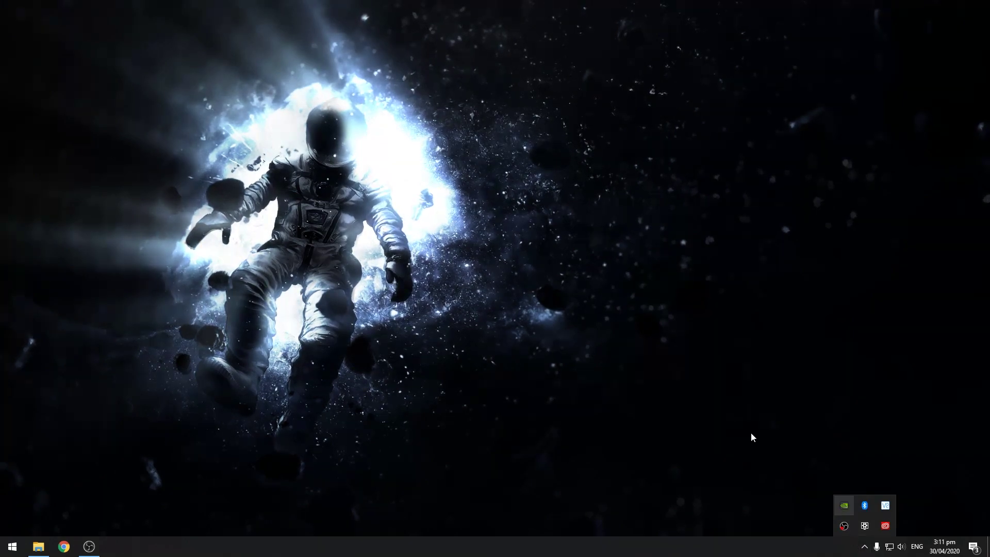
click(773, 454)
key(super)
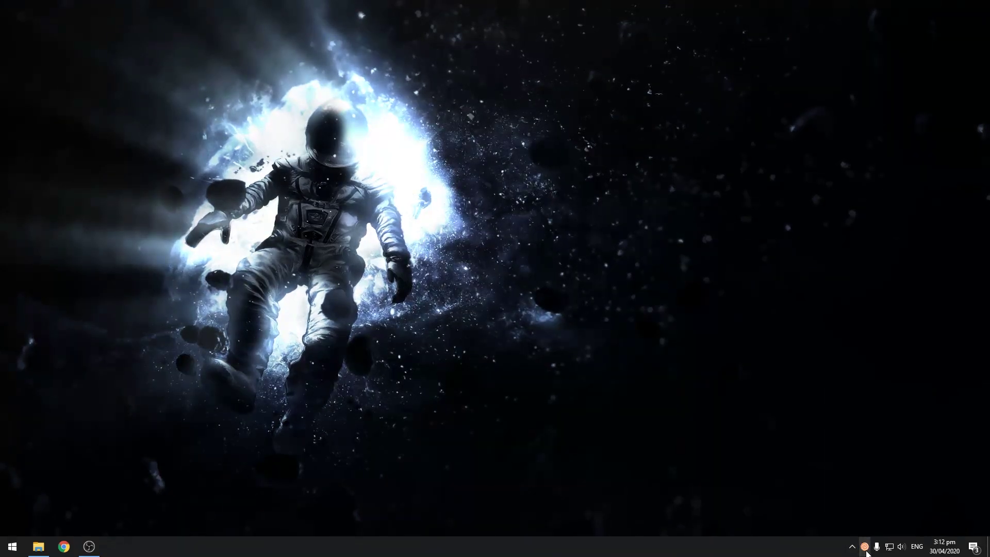
right_click(865, 546)
click(900, 385)
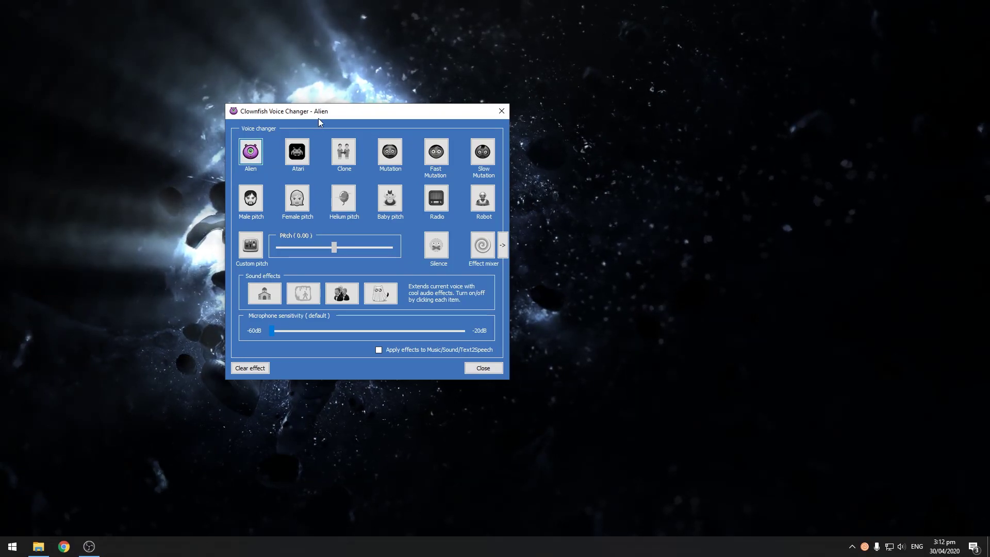
Select the Helium pitch voice effect and close the voice changer window.
click(302, 162)
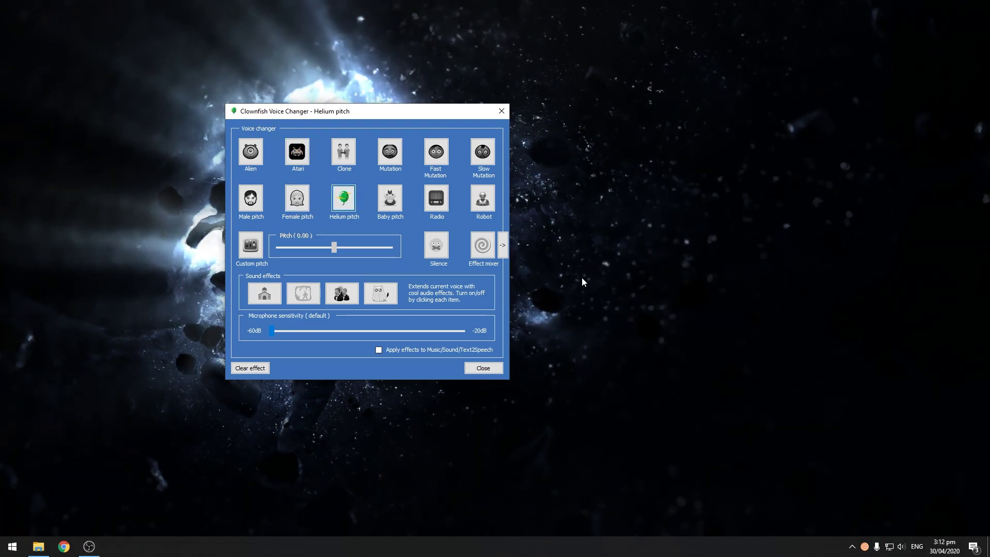
right_click(865, 547)
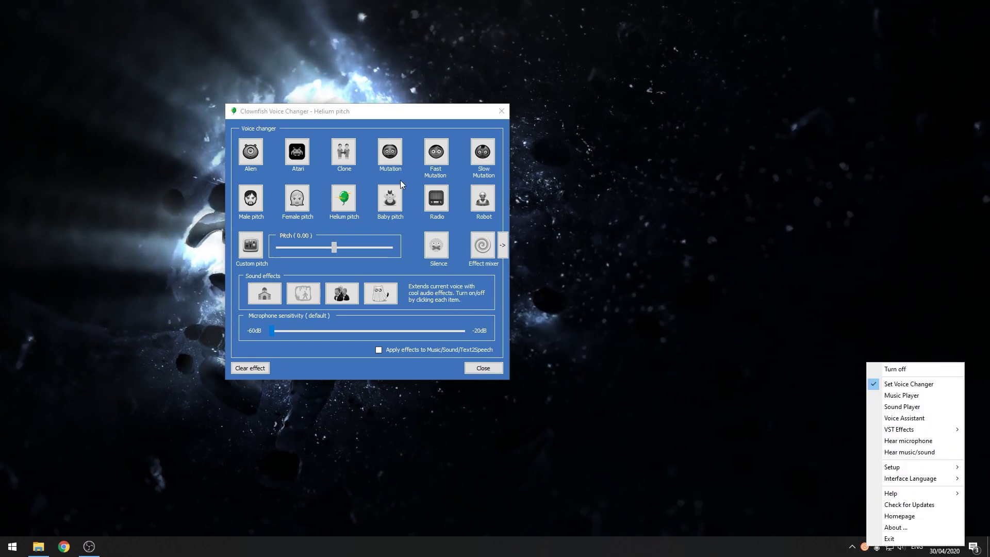
click(396, 113)
click(390, 198)
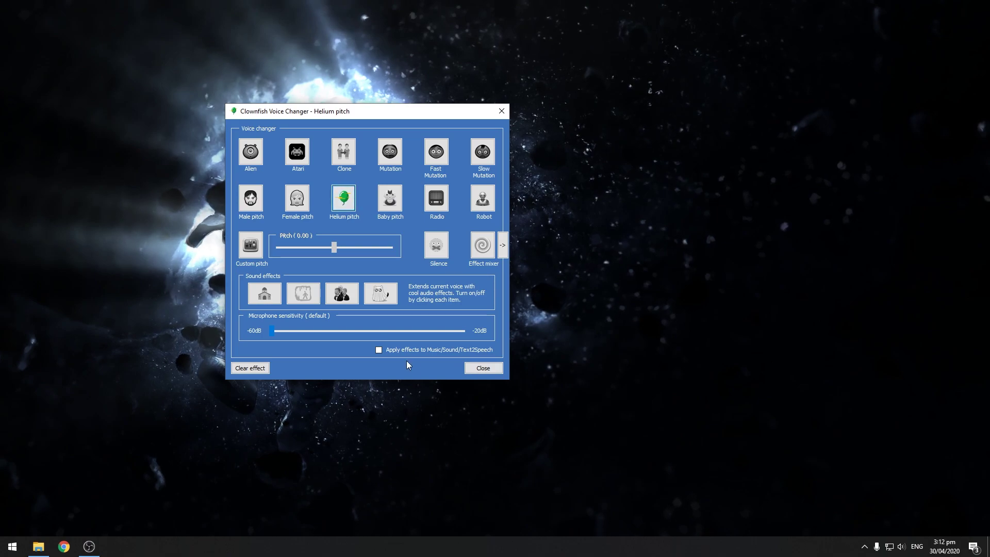
click(471, 369)
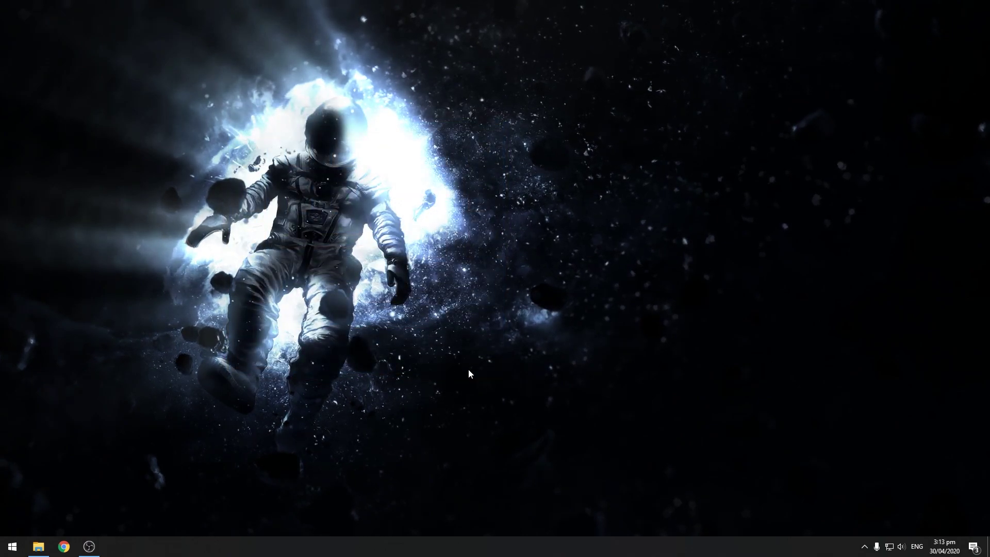
Turn off Clownfish's voice changing from its notification-area icon.
click(866, 549)
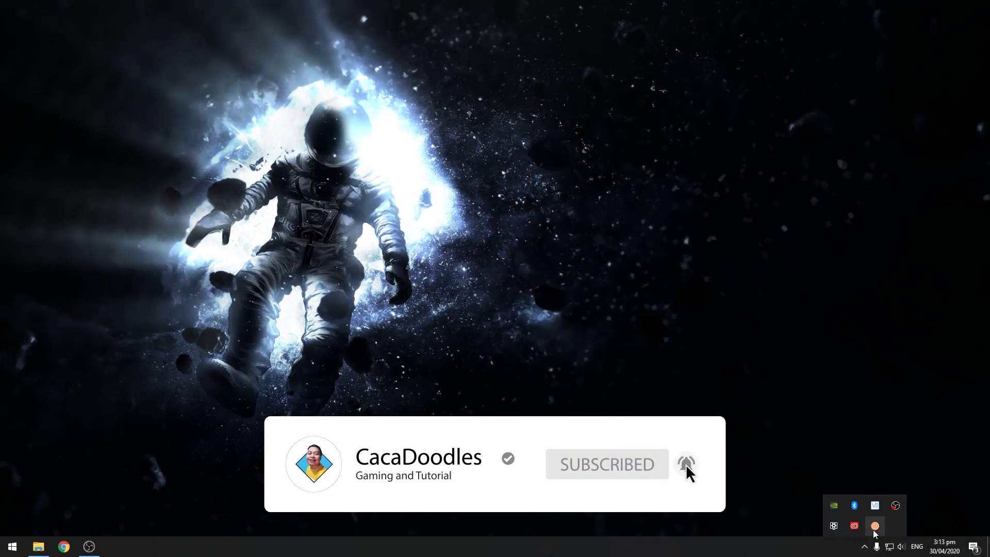
right_click(875, 526)
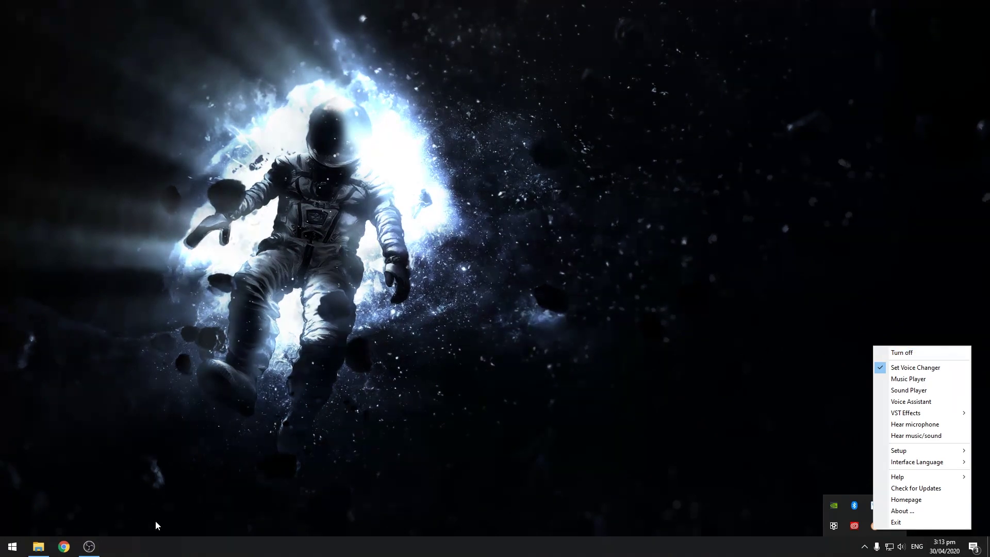
click(285, 415)
click(864, 546)
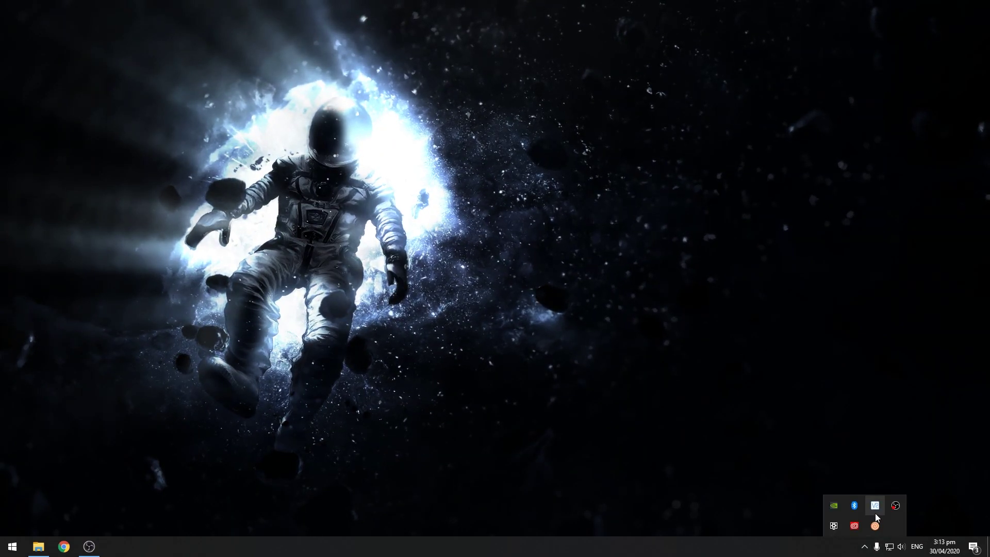
right_click(876, 524)
click(901, 353)
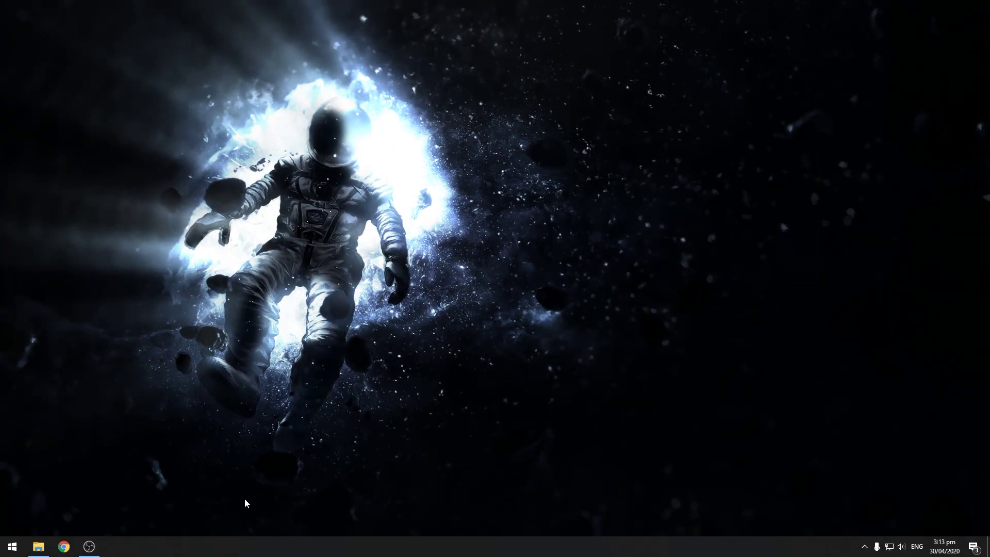
Exit Clownfish Voice Changer and close the Microphone privacy settings window.
click(875, 546)
click(865, 546)
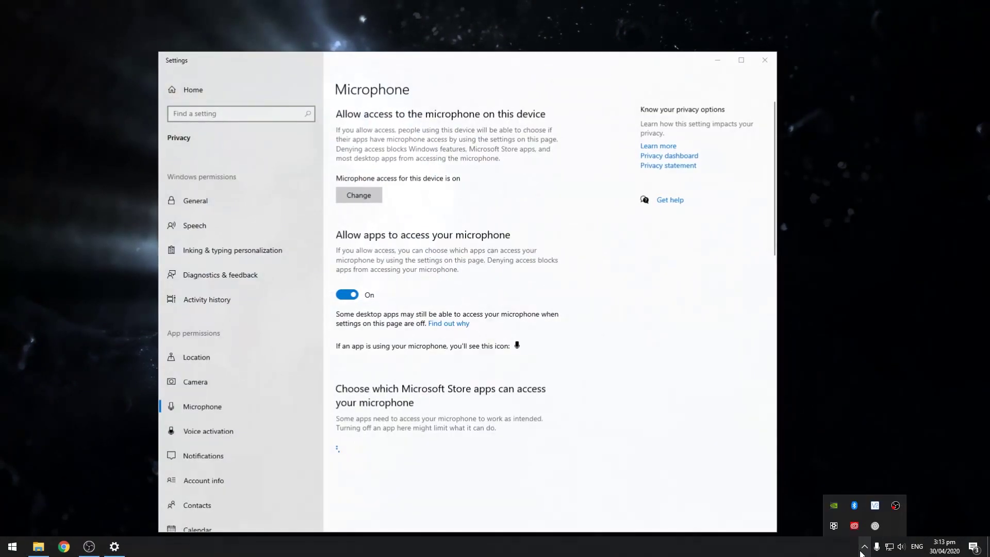
right_click(876, 525)
click(901, 514)
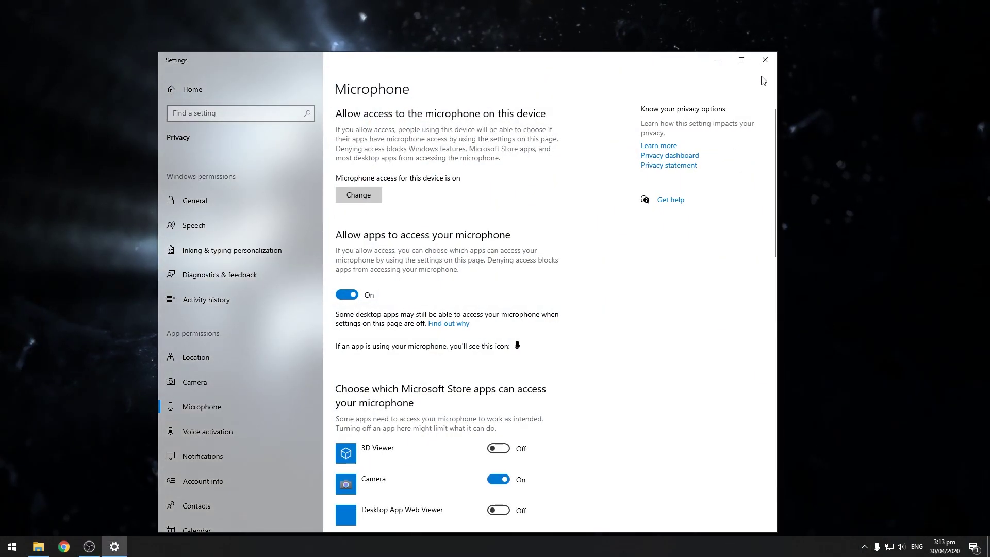
click(765, 59)
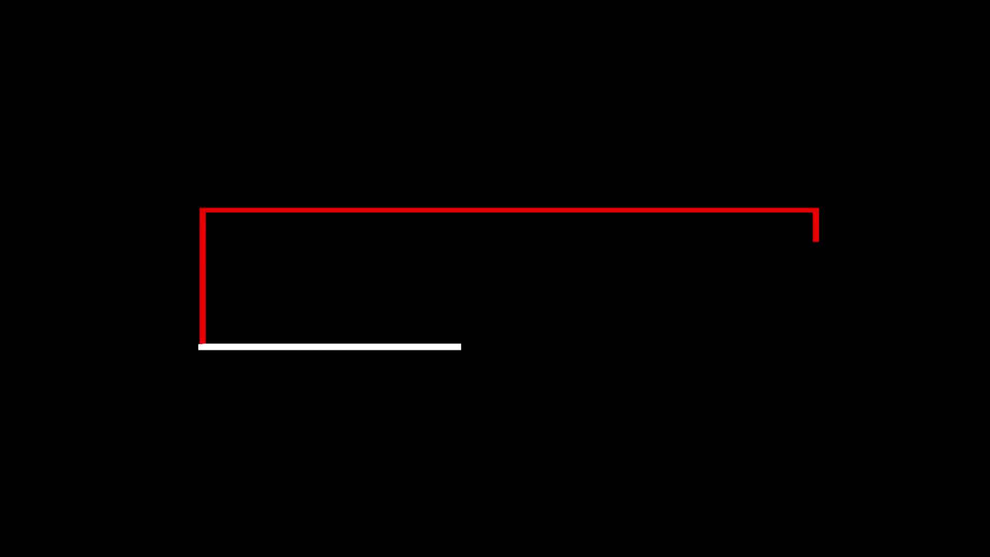